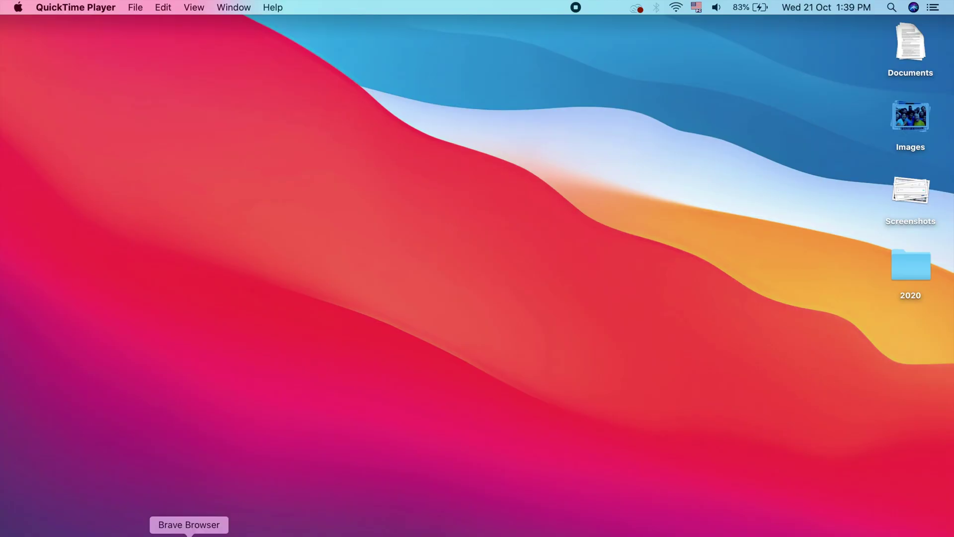
# Bring the Brave window with the 1280 × 720 Canva design and Uploads panel forward.
pyautogui.click(189, 534)
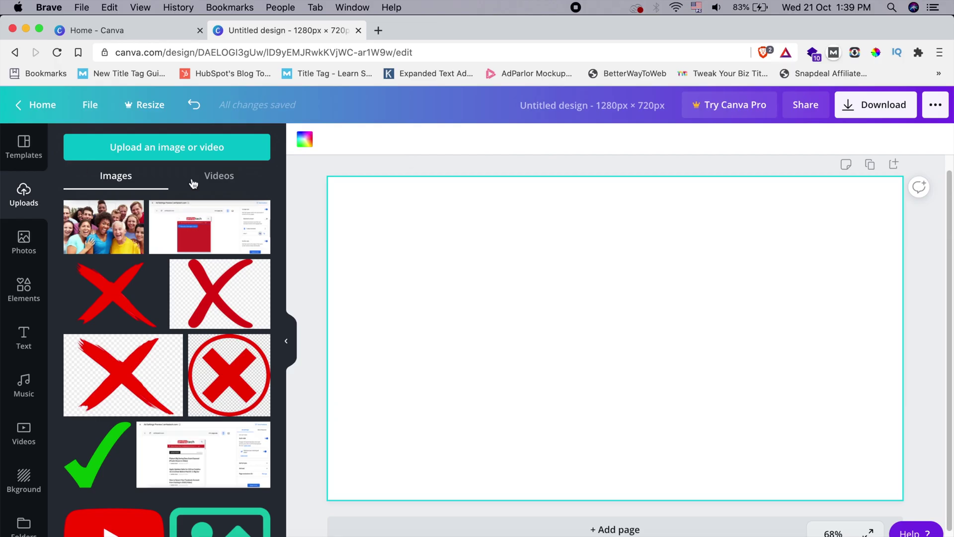
# Add the uploaded group photo, align it to the top-left corner, and stretch it over the page.
pyautogui.click(111, 238)
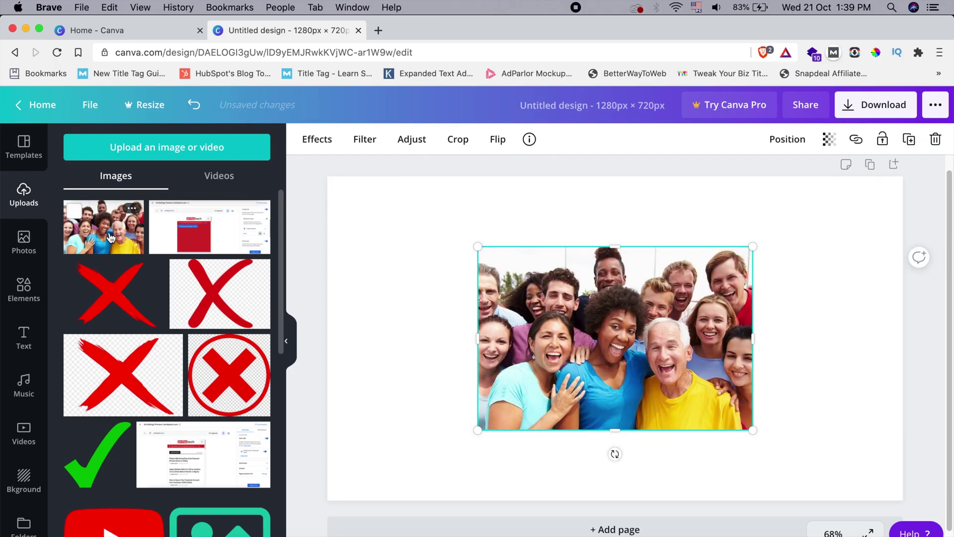
pyautogui.moveTo(552, 297); pyautogui.dragTo(403, 224)
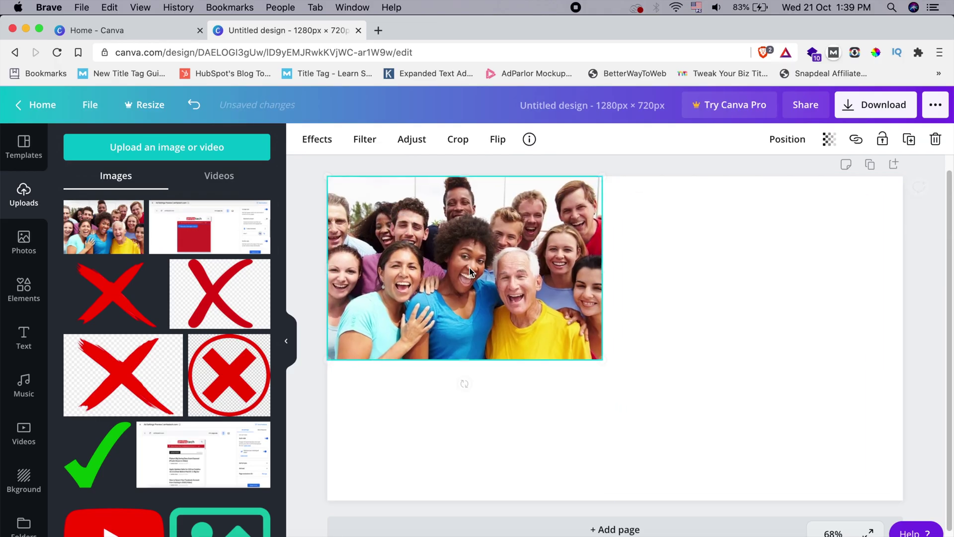
pyautogui.moveTo(603, 360); pyautogui.dragTo(944, 532)
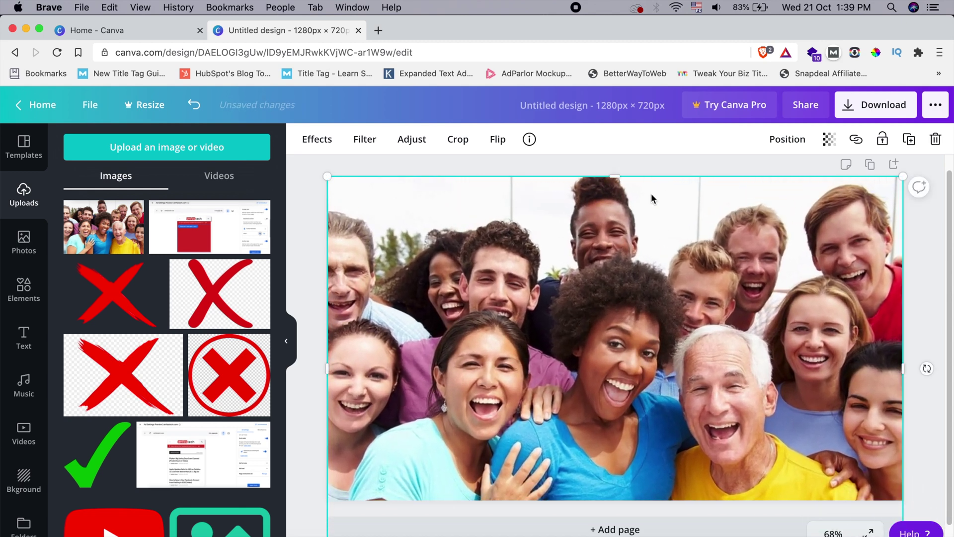
pyautogui.click(646, 163)
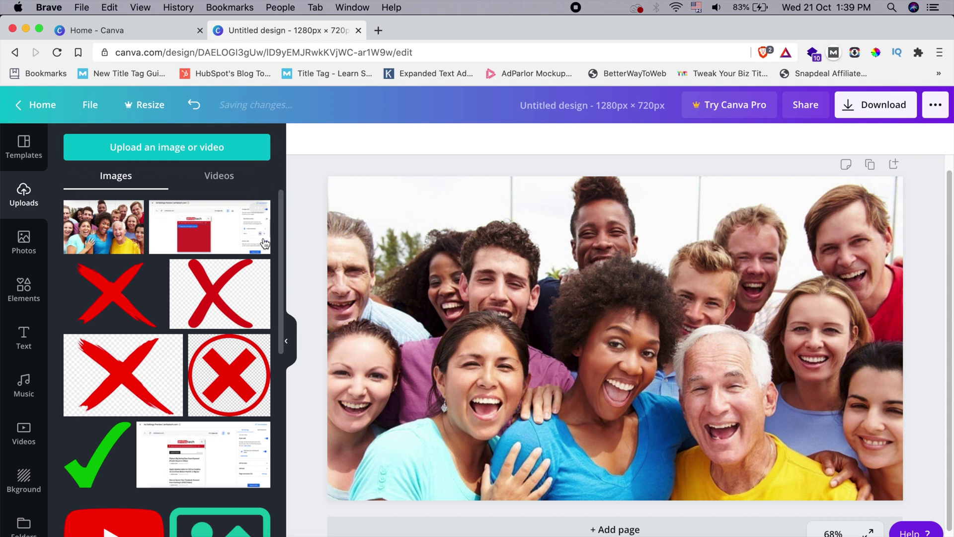
pyautogui.click(459, 251)
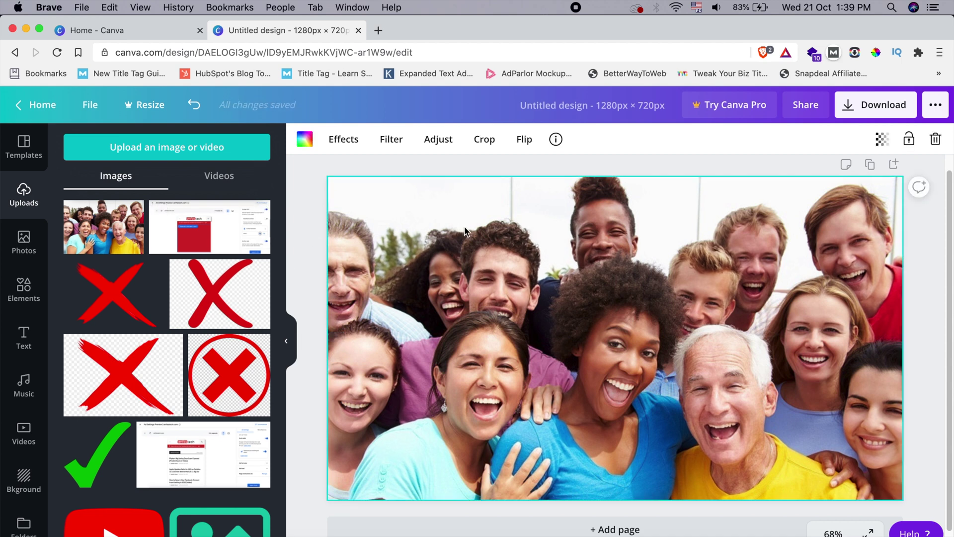
pyautogui.click(337, 148)
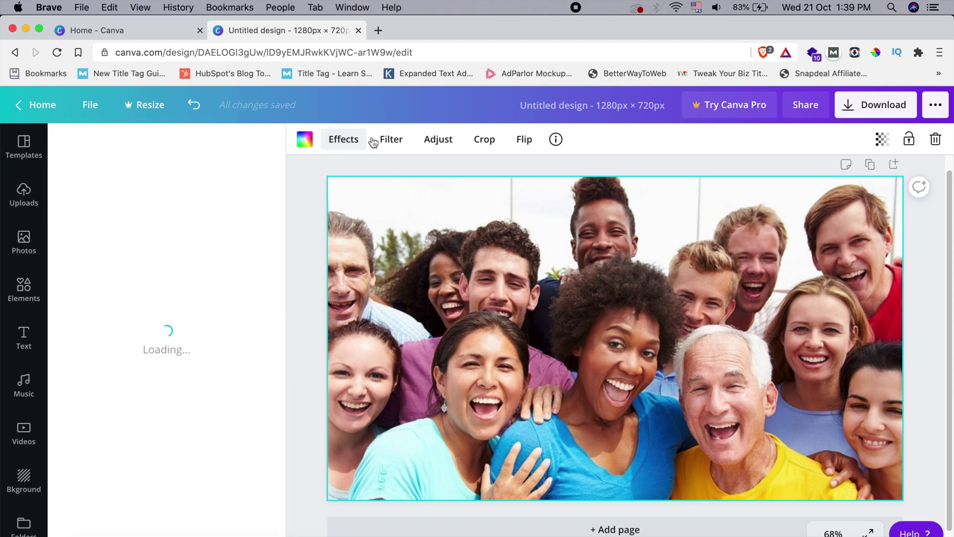
pyautogui.click(391, 140)
pyautogui.click(448, 145)
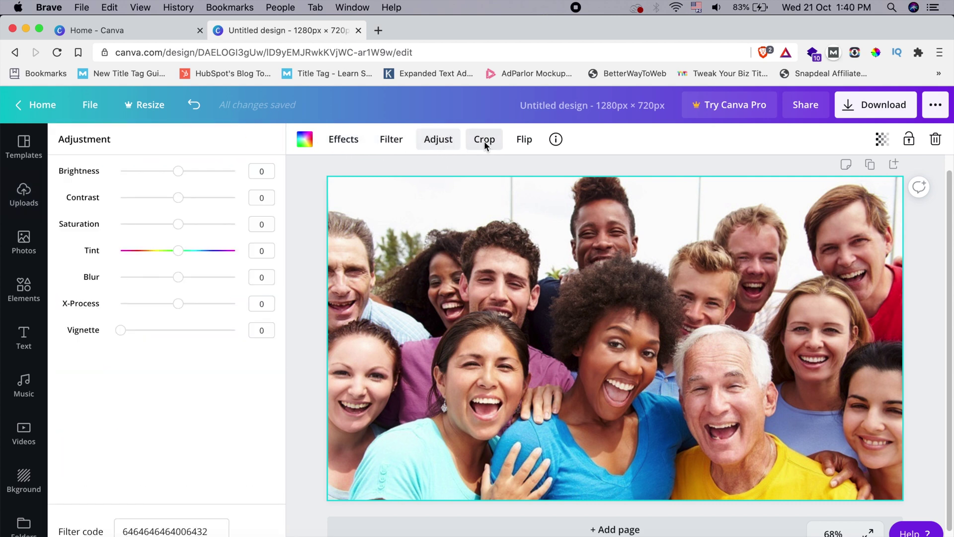
pyautogui.click(484, 142)
pyautogui.click(403, 143)
pyautogui.click(450, 145)
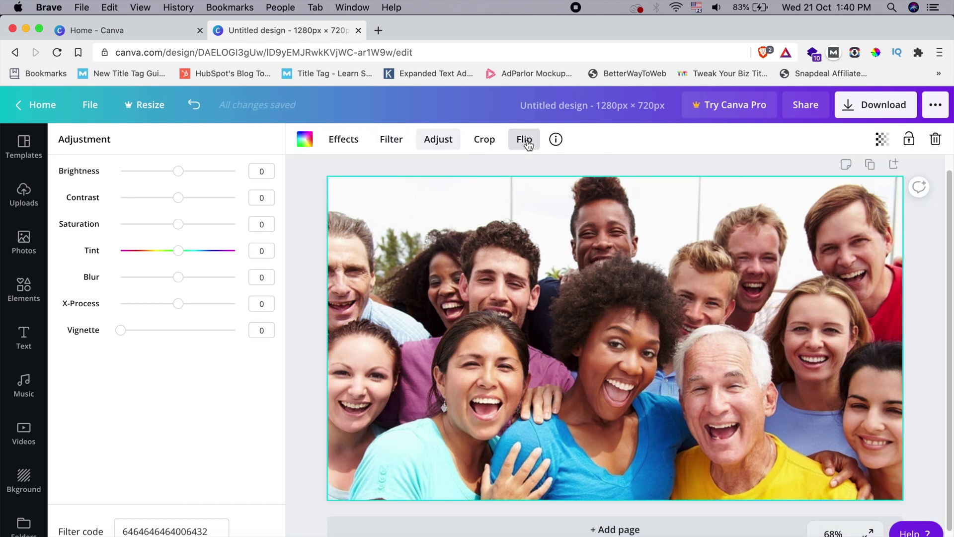
pyautogui.click(528, 145)
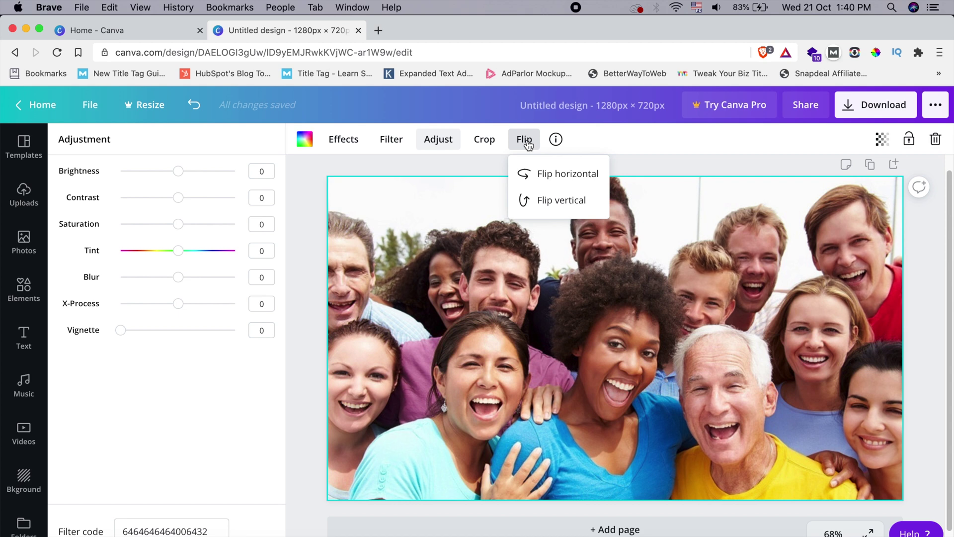
pyautogui.click(393, 141)
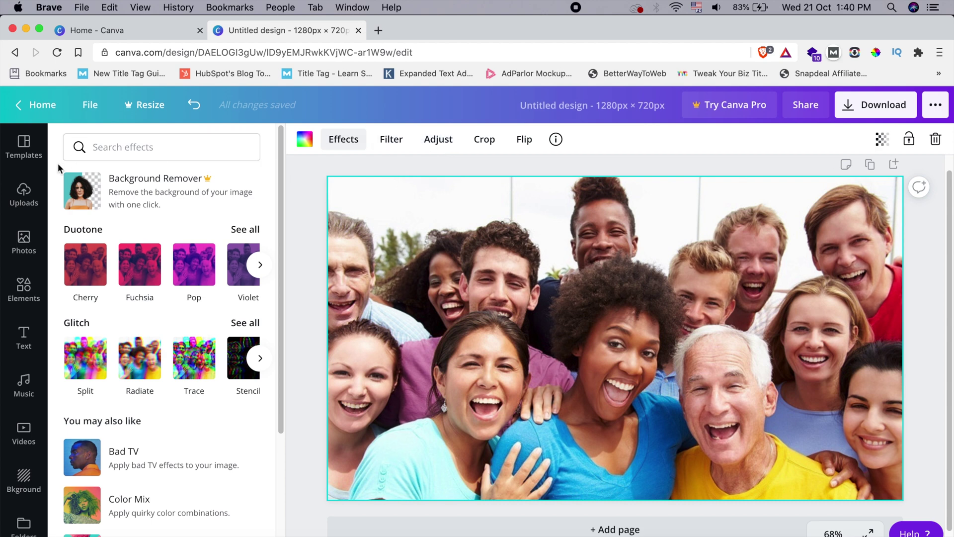
pyautogui.click(26, 206)
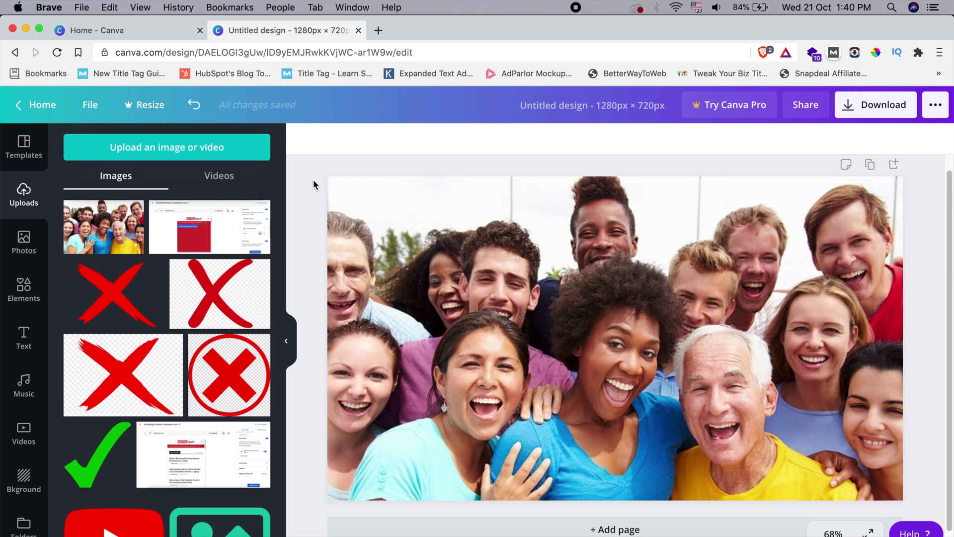
# Add a second copy of the group photo, enlarge it, and line it up over the original.
pyautogui.click(106, 221)
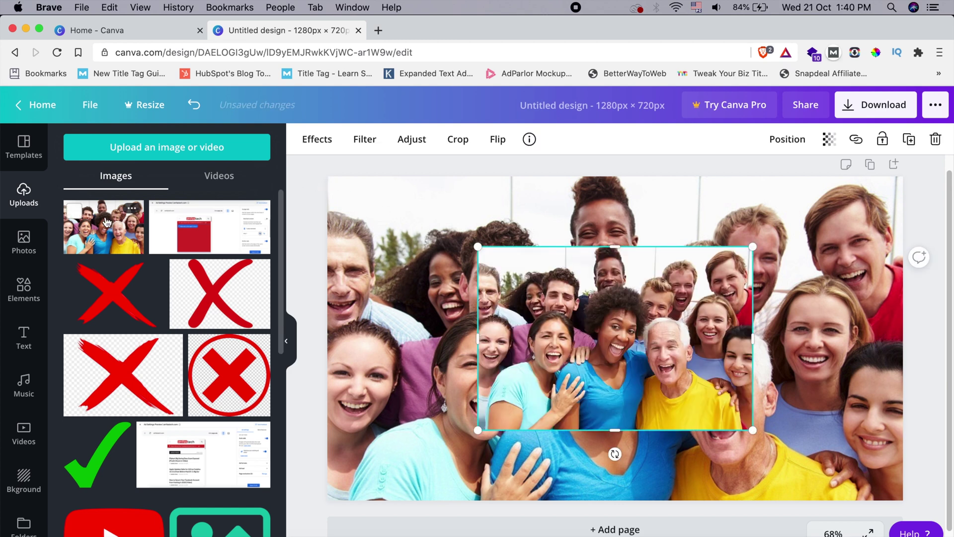
pyautogui.moveTo(621, 308); pyautogui.dragTo(479, 237)
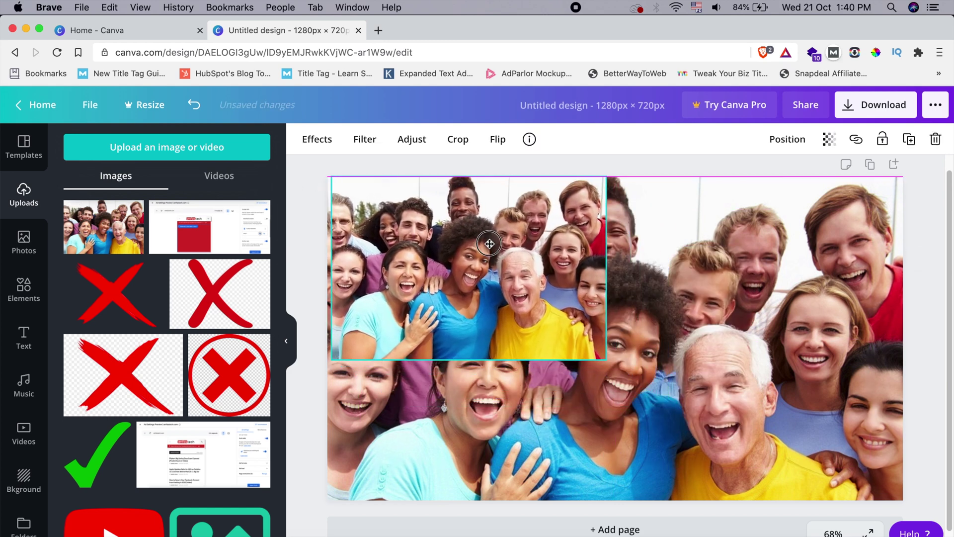
pyautogui.moveTo(603, 361); pyautogui.dragTo(937, 533)
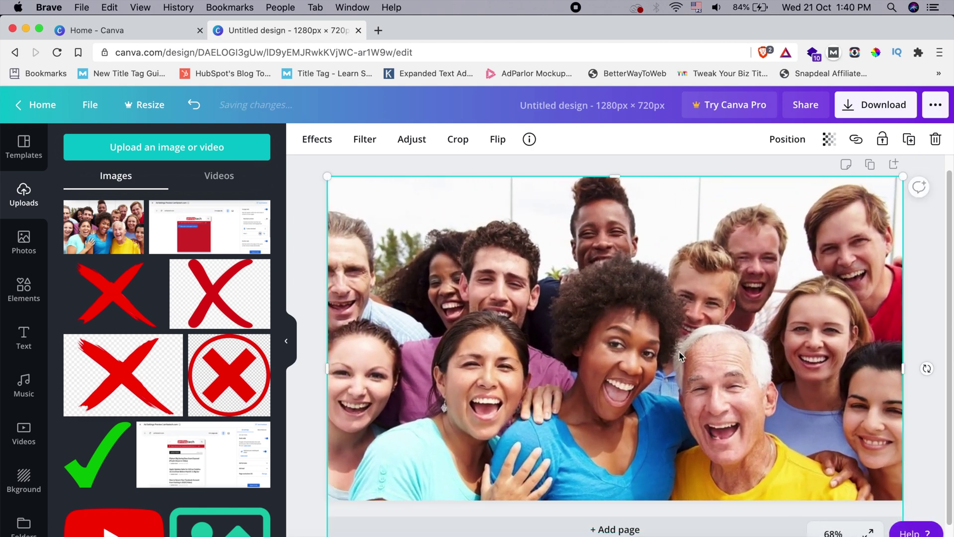
pyautogui.moveTo(650, 297)
pyautogui.mouseDown()
pyautogui.moveTo(650, 360)
pyautogui.moveTo(647, 278)
pyautogui.mouseUp()
# Set the Blur adjustment of the top photo copy to 40.
pyautogui.click(412, 140)
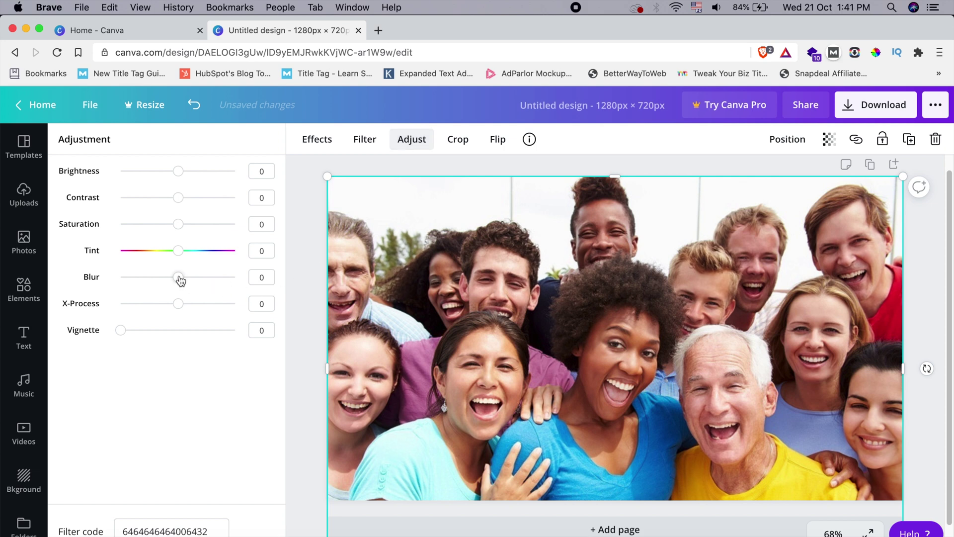
pyautogui.moveTo(181, 281); pyautogui.dragTo(200, 282)
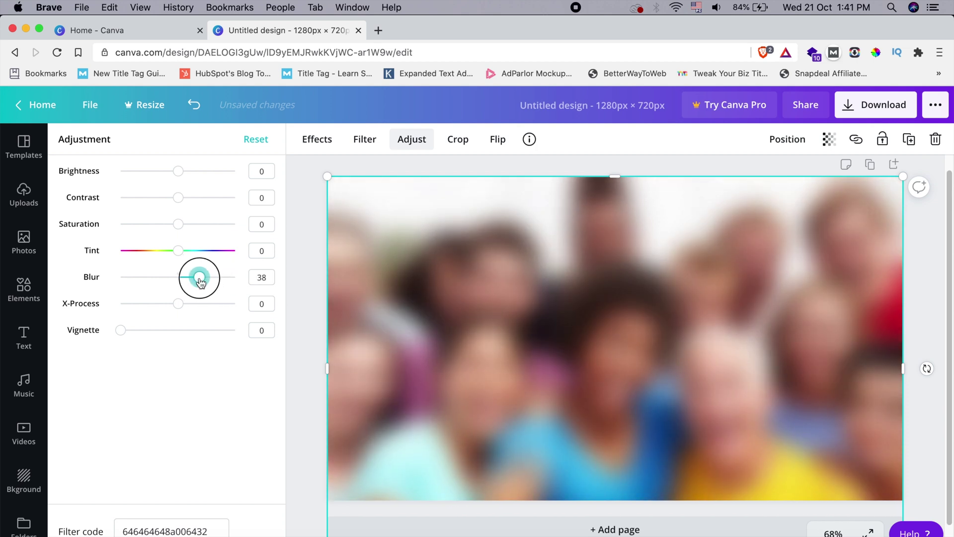
pyautogui.click(263, 276)
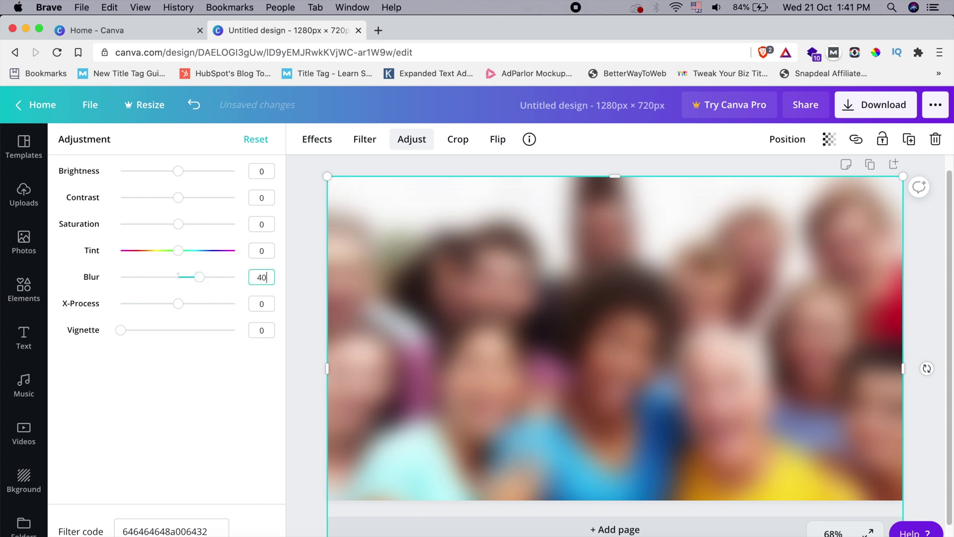
pyautogui.click(297, 268)
# Crop the top and left off the blurred copy to leave a lower-right patch.
pyautogui.moveTo(334, 184)
pyautogui.mouseDown()
pyautogui.moveTo(385, 214)
pyautogui.moveTo(326, 179)
pyautogui.moveTo(432, 249)
pyautogui.moveTo(315, 177)
pyautogui.moveTo(322, 182)
pyautogui.mouseUp()
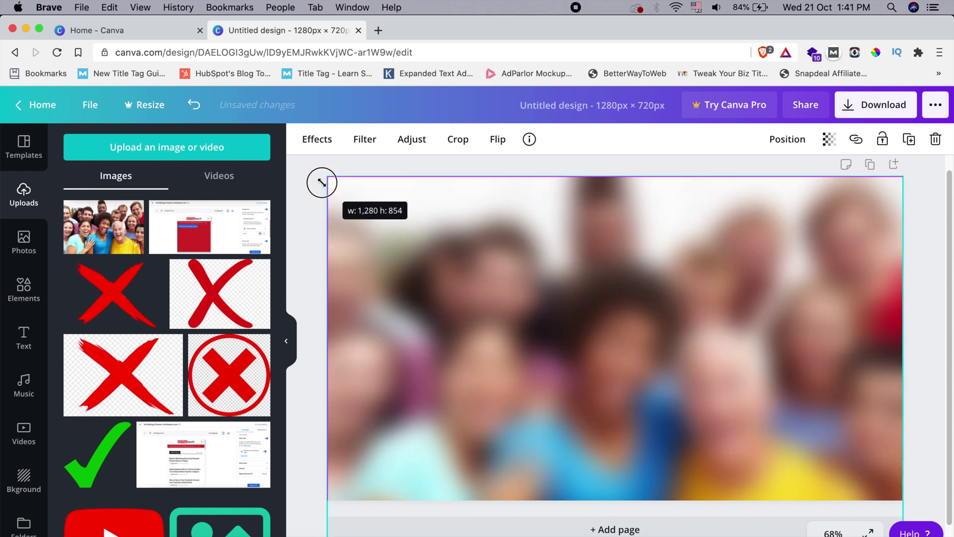
pyautogui.moveTo(445, 182); pyautogui.dragTo(446, 183)
pyautogui.moveTo(617, 178); pyautogui.dragTo(612, 264)
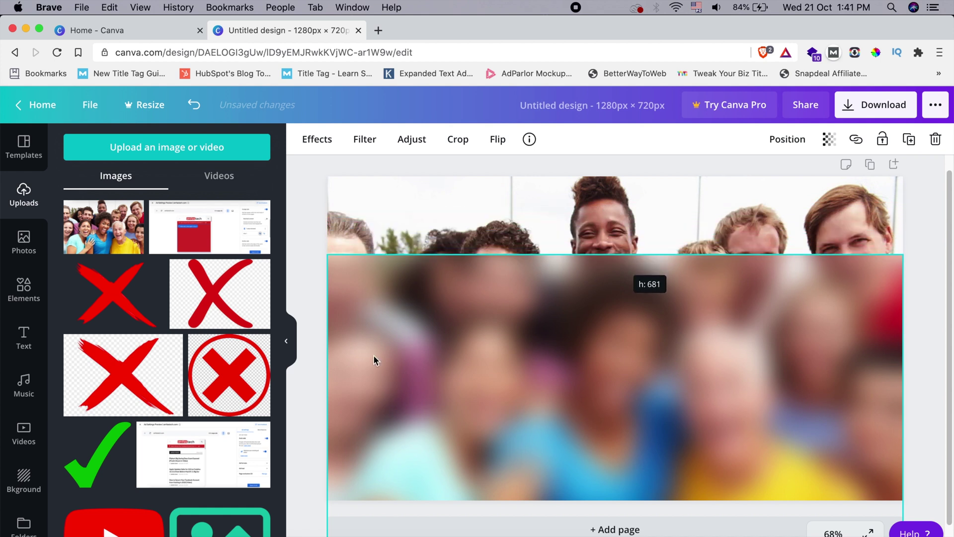
pyautogui.moveTo(324, 408); pyautogui.dragTo(712, 374)
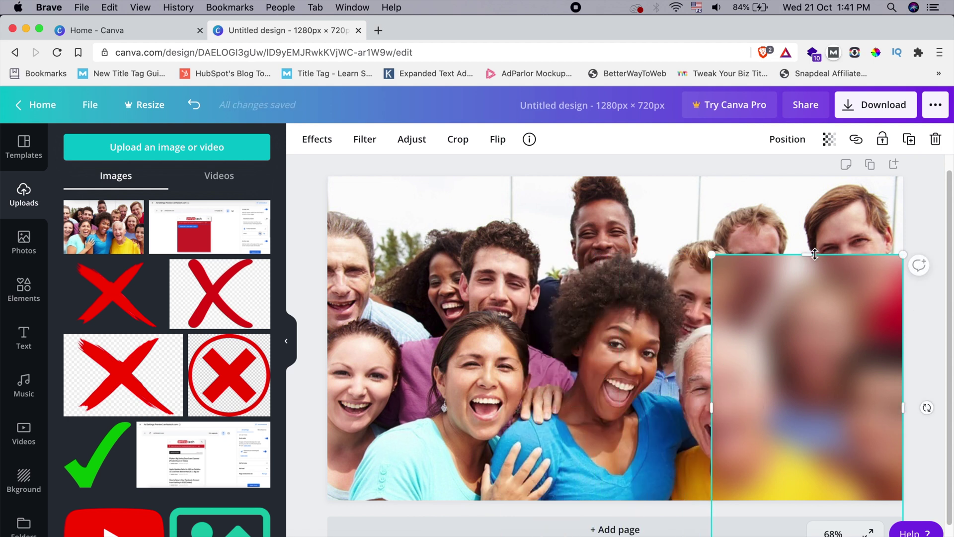
pyautogui.moveTo(813, 267); pyautogui.dragTo(813, 294)
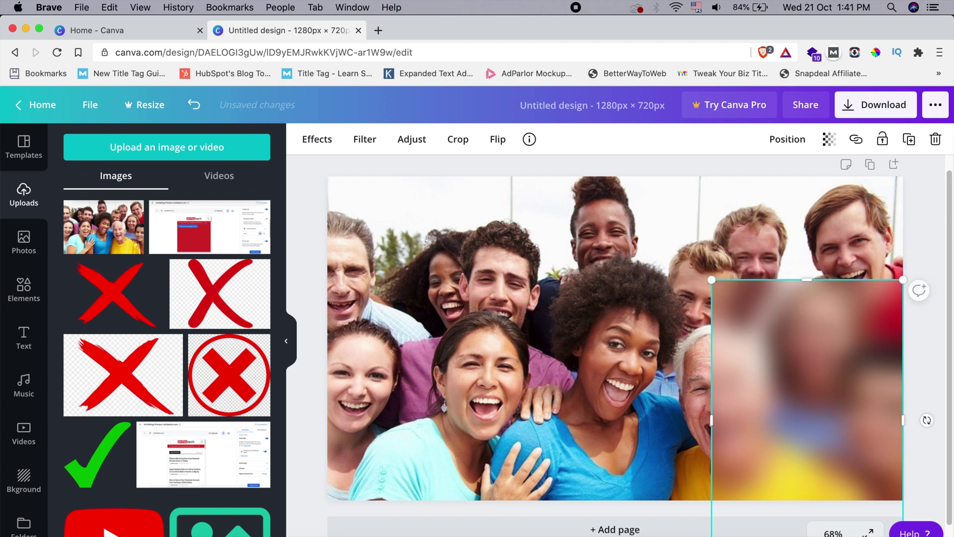
# Shrink the blurred patch from all sides to a small box over the woman's face.
pyautogui.scroll(-1, 809, 497)
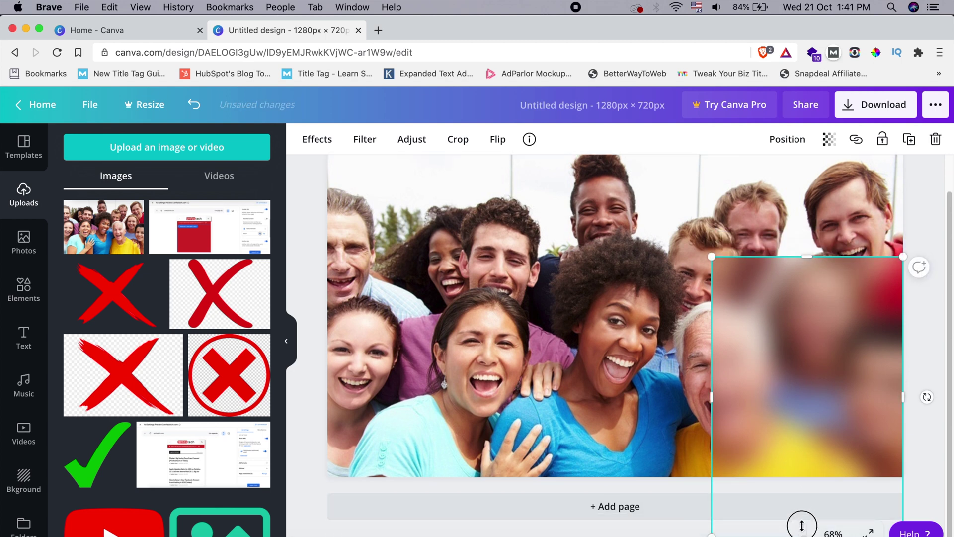
pyautogui.moveTo(801, 522); pyautogui.dragTo(802, 380)
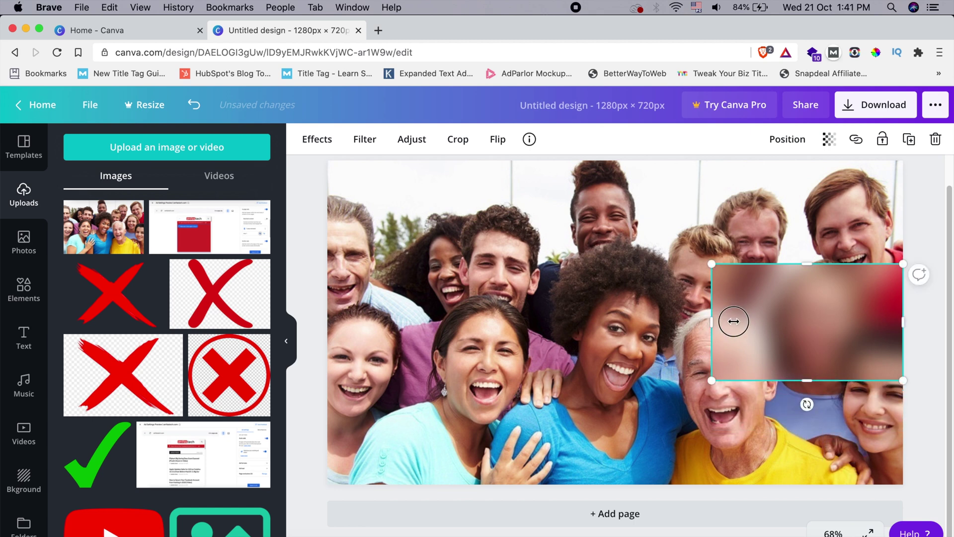
pyautogui.moveTo(734, 321); pyautogui.dragTo(794, 321)
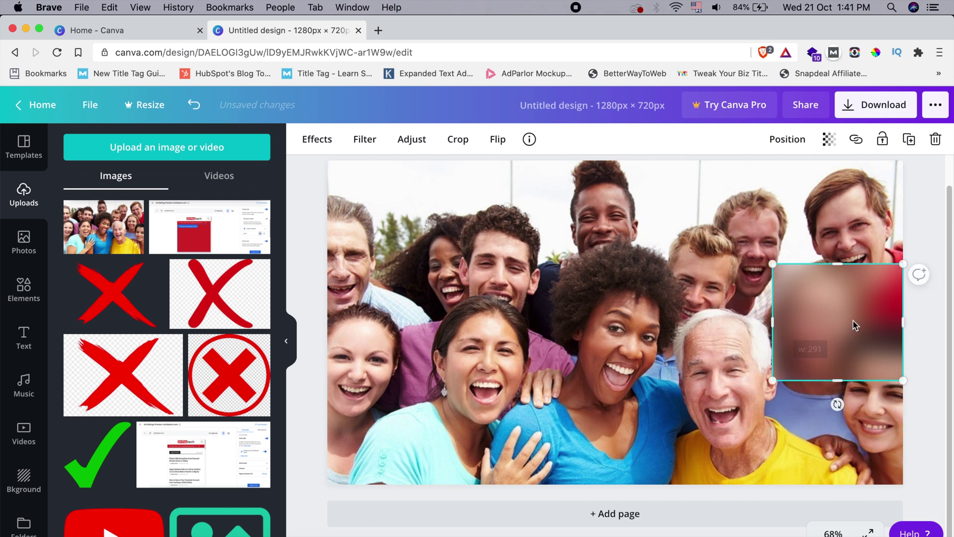
pyautogui.moveTo(901, 322); pyautogui.dragTo(843, 322)
pyautogui.moveTo(806, 263); pyautogui.dragTo(808, 278)
pyautogui.moveTo(848, 328); pyautogui.dragTo(856, 328)
pyautogui.moveTo(814, 380); pyautogui.dragTo(817, 370)
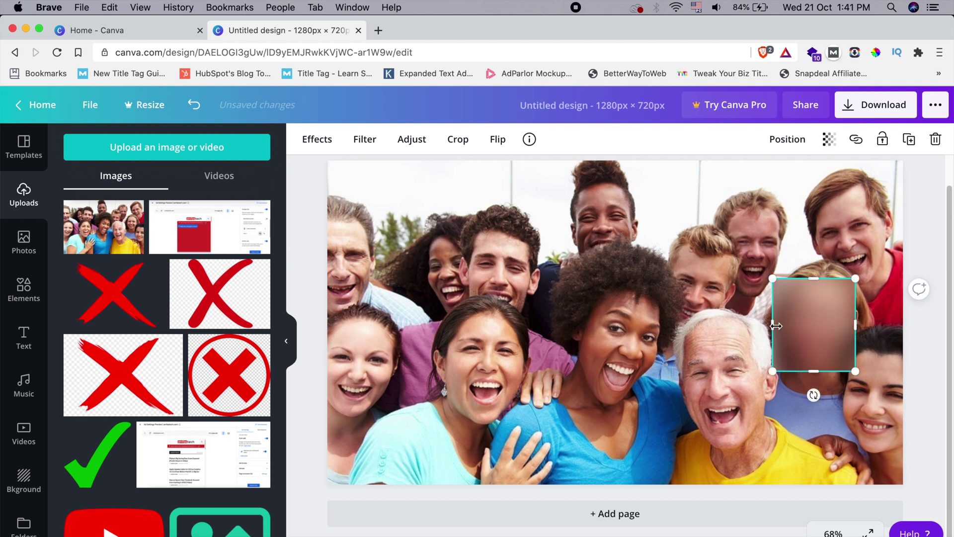
pyautogui.moveTo(776, 326); pyautogui.dragTo(782, 326)
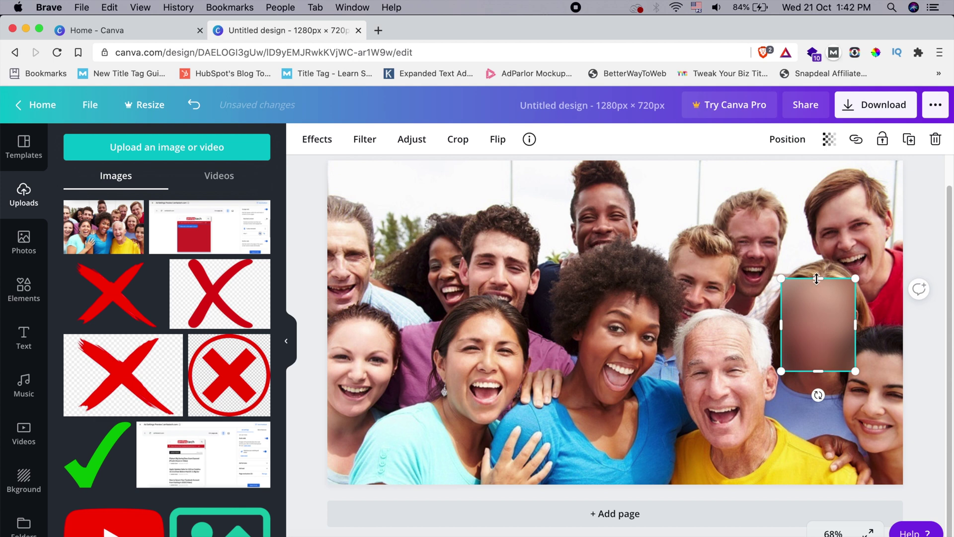
pyautogui.moveTo(816, 278)
pyautogui.mouseDown()
pyautogui.moveTo(816, 287)
pyautogui.moveTo(818, 278)
pyautogui.mouseUp()
pyautogui.moveTo(784, 282)
pyautogui.mouseDown()
pyautogui.moveTo(798, 293)
pyautogui.moveTo(787, 278)
pyautogui.mouseUp()
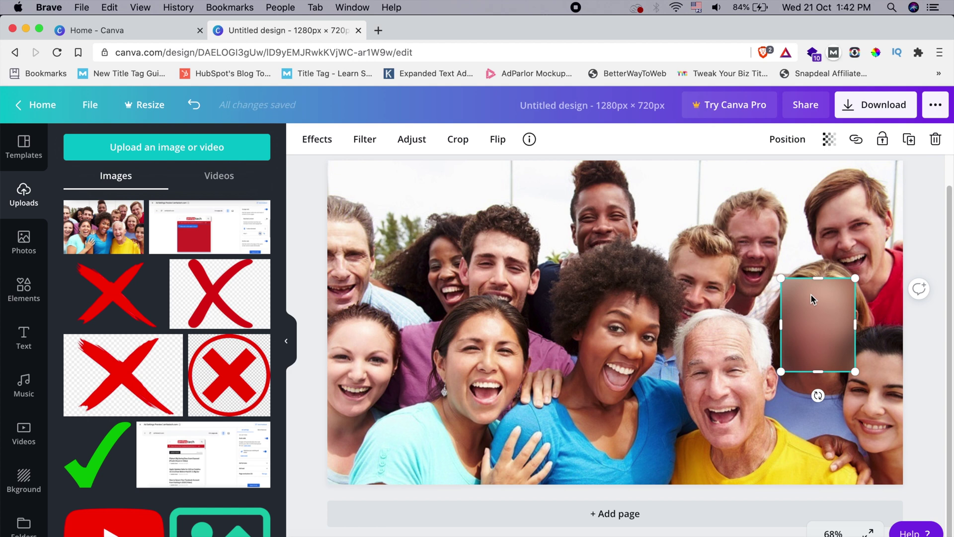
# Nudge and reshape the blurred box so it snugly covers the woman's face beside the white-haired man.
pyautogui.click(814, 331)
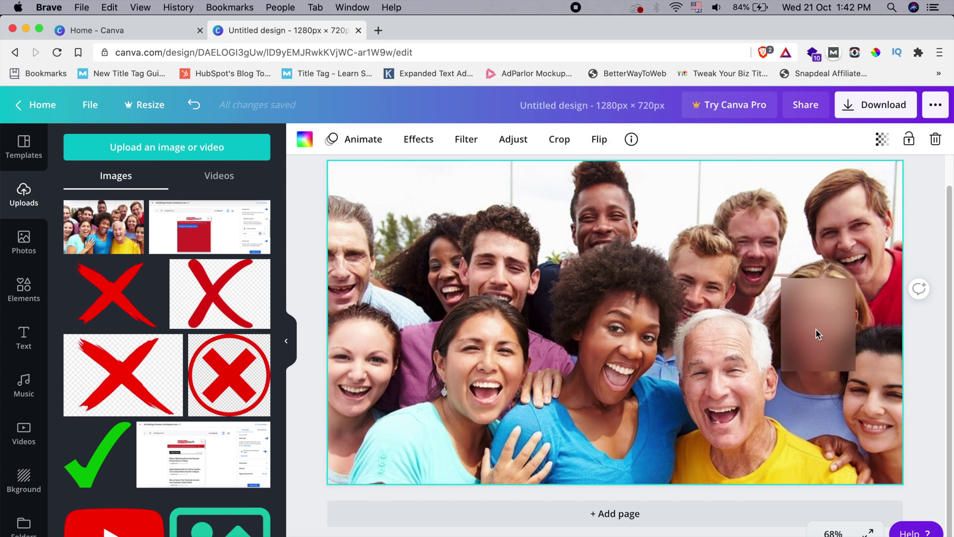
pyautogui.click(811, 332)
pyautogui.moveTo(810, 331); pyautogui.dragTo(809, 333)
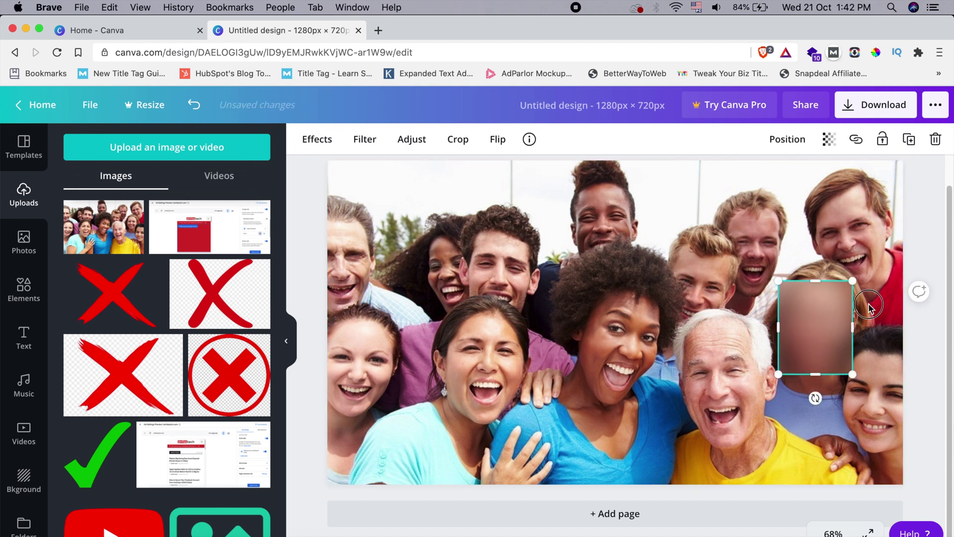
pyautogui.click(860, 333)
pyautogui.click(842, 369)
pyautogui.moveTo(850, 377); pyautogui.dragTo(841, 359)
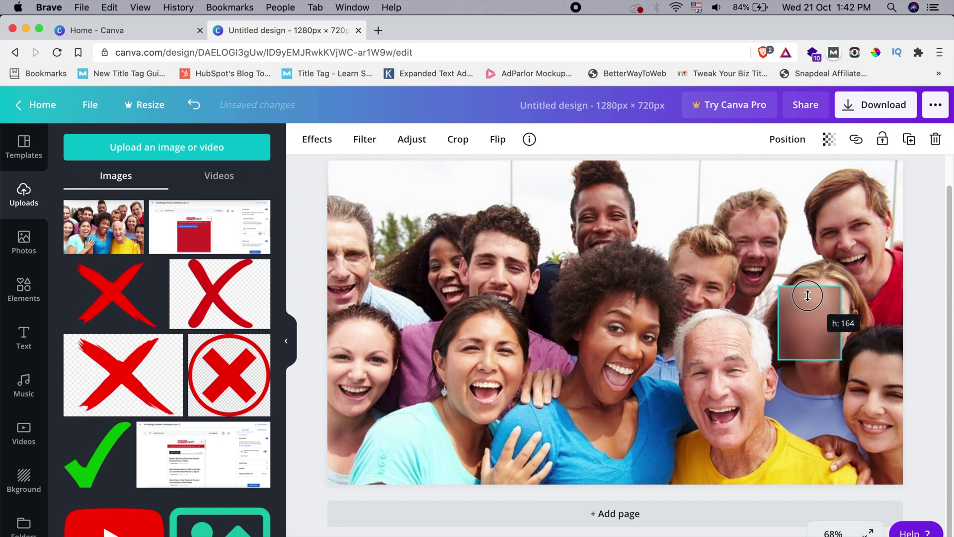
pyautogui.moveTo(808, 296); pyautogui.dragTo(814, 355)
pyautogui.click(833, 255)
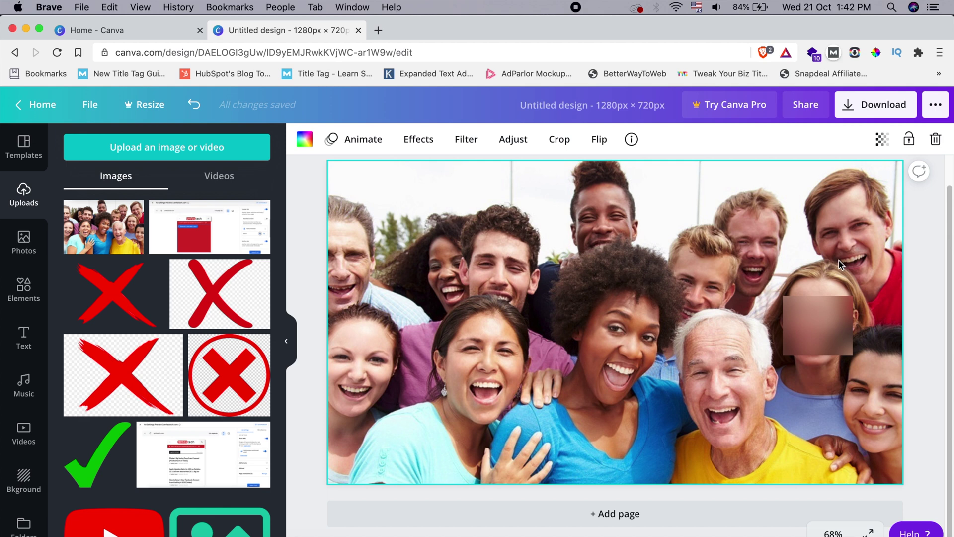
pyautogui.press('Escape')
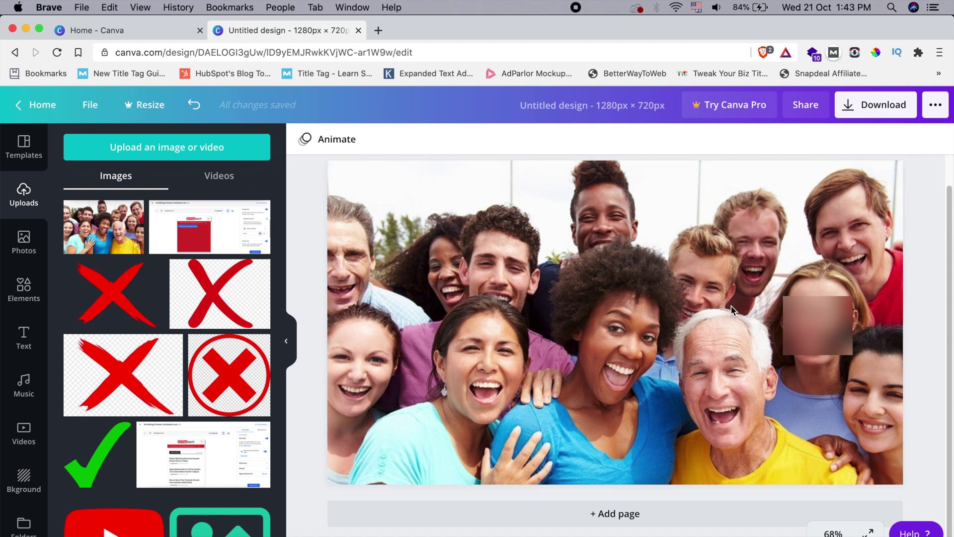